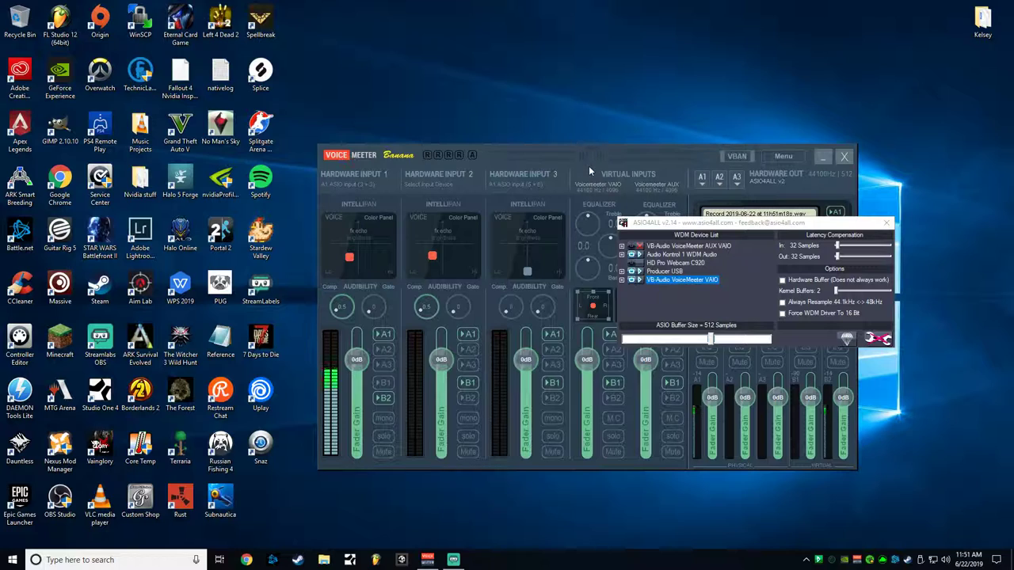
- Recenter Hardware Input 2's Intellipan pad and reset its Comp knob to 0
double_click(429, 260)
double_click(423, 314)
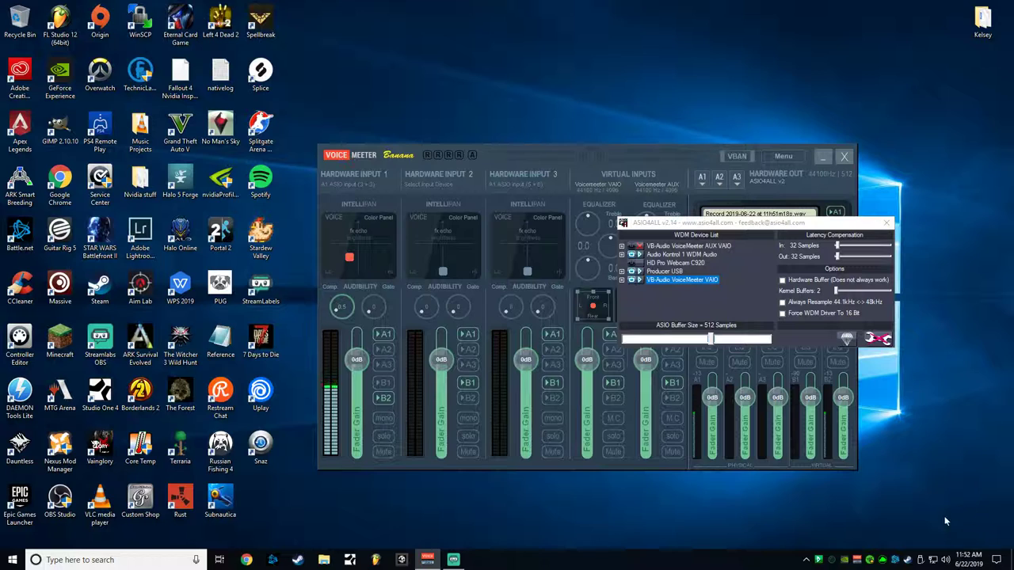
- Open Windows Sound settings and keep the VoiceMeeter AUX device as the output
right_click(946, 561)
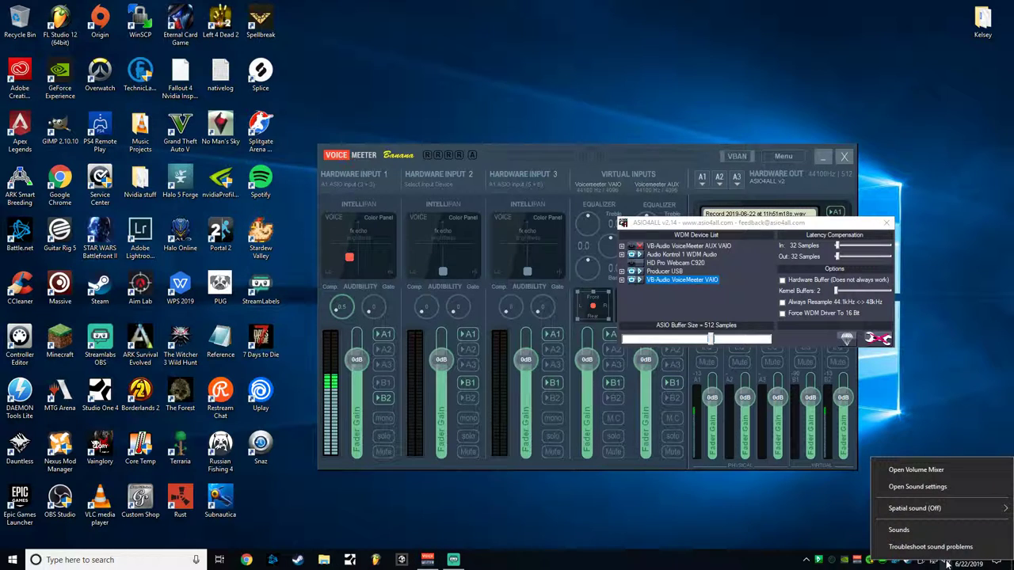
left_click(915, 487)
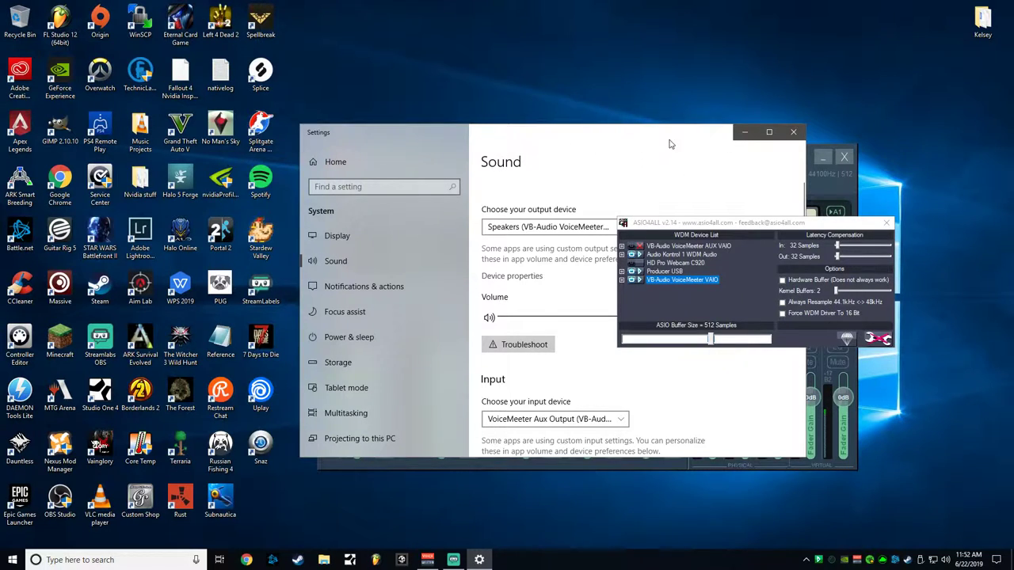
left_click_drag(595, 130, 456, 137)
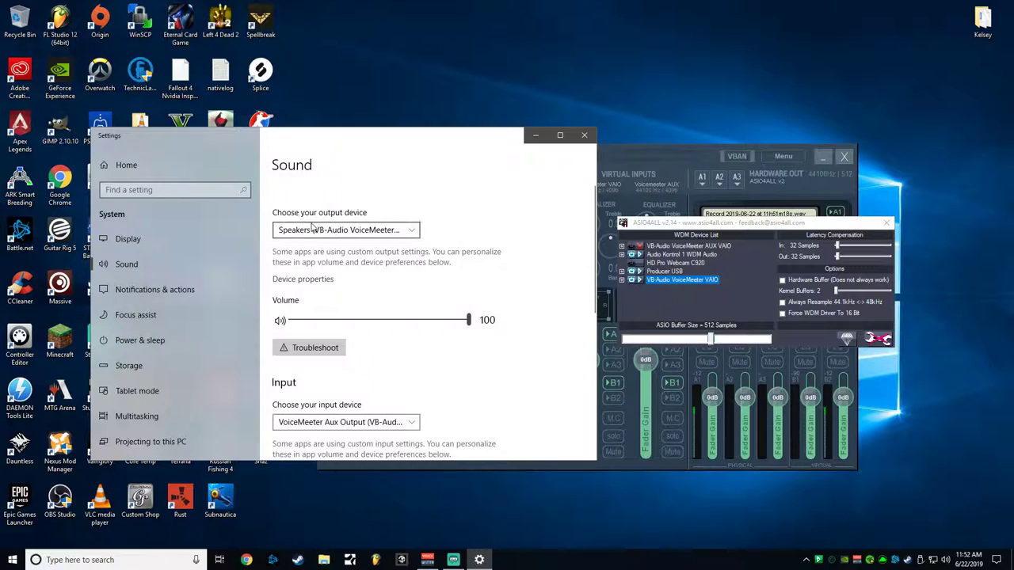
left_click(338, 231)
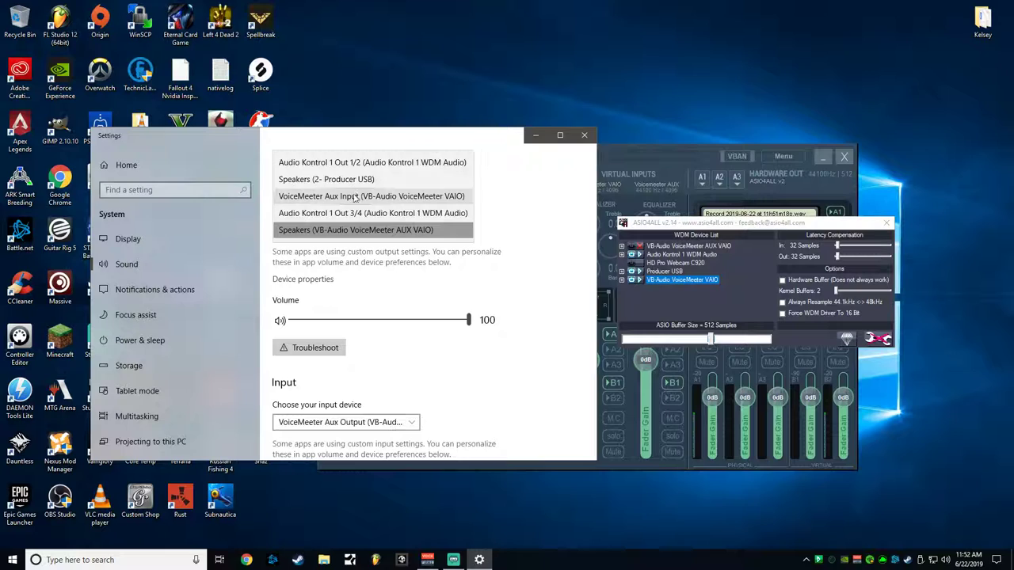
left_click(558, 271)
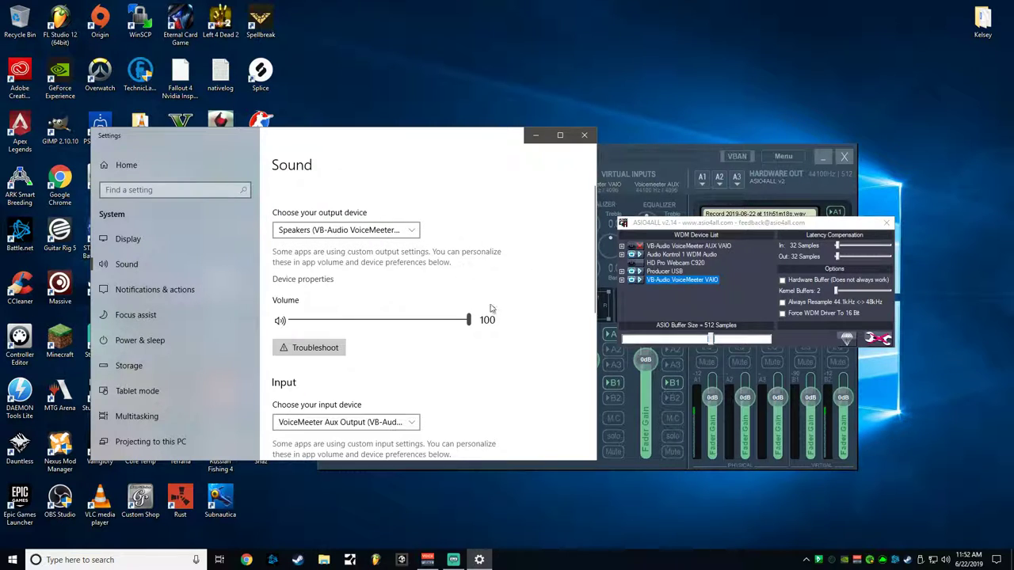
- Keep VoiceMeeter Aux Output selected as the input device
scroll(535, 308, "down", 1)
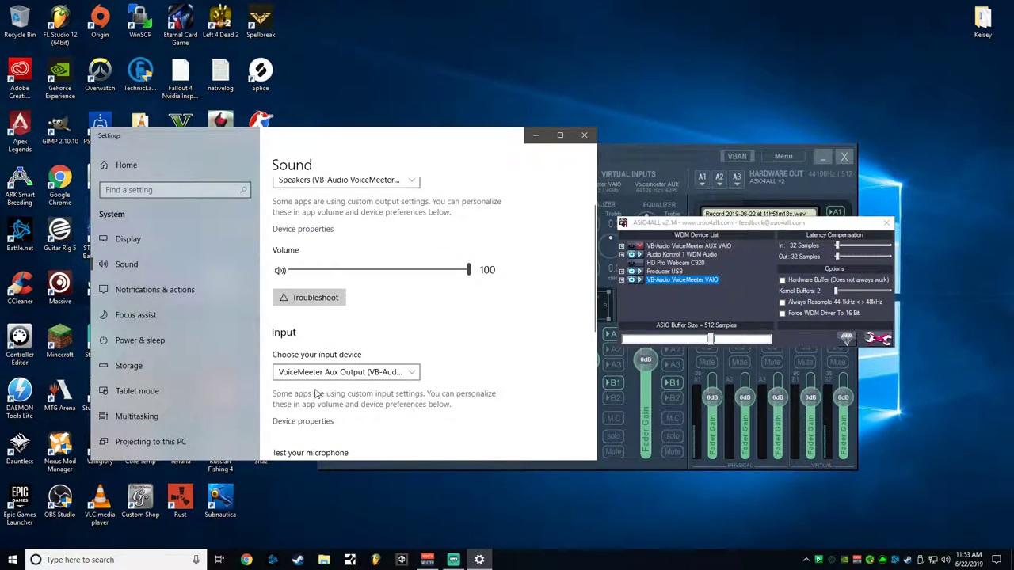
left_click(341, 374)
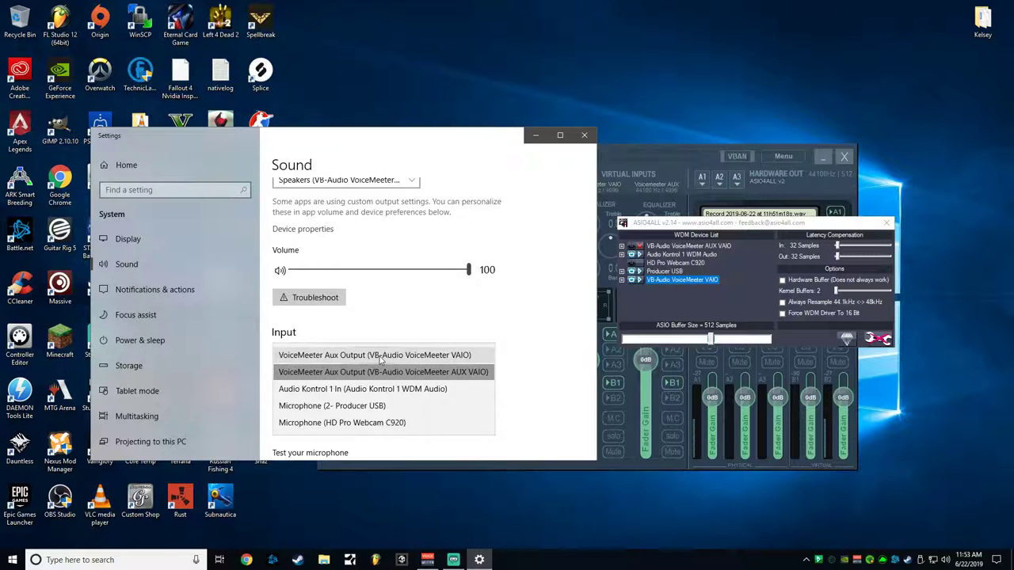
left_click(321, 377)
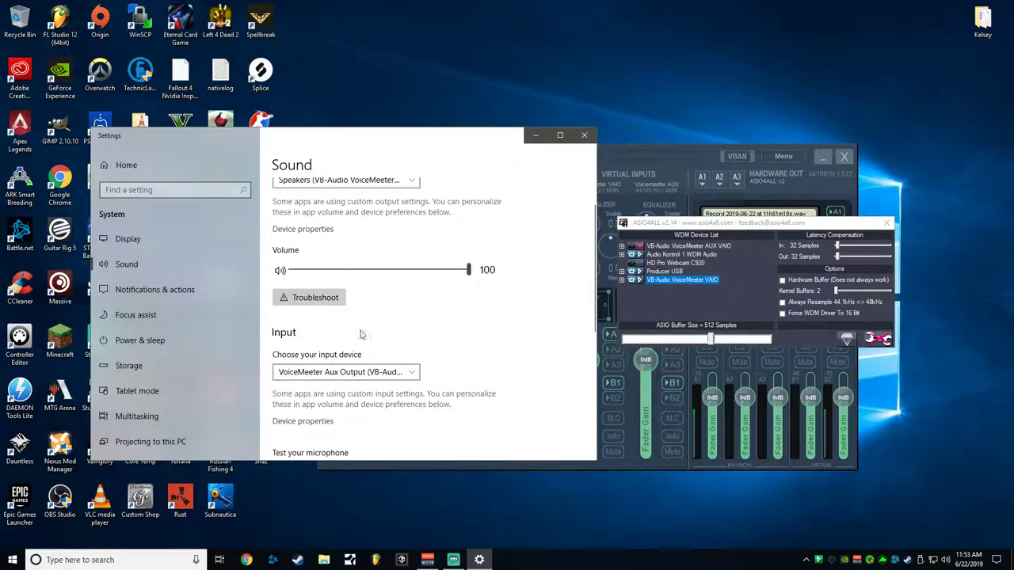
- Close Settings, move ASIO4ALL to the top, and confirm A1 uses ASIO4ALL v2
left_click(584, 136)
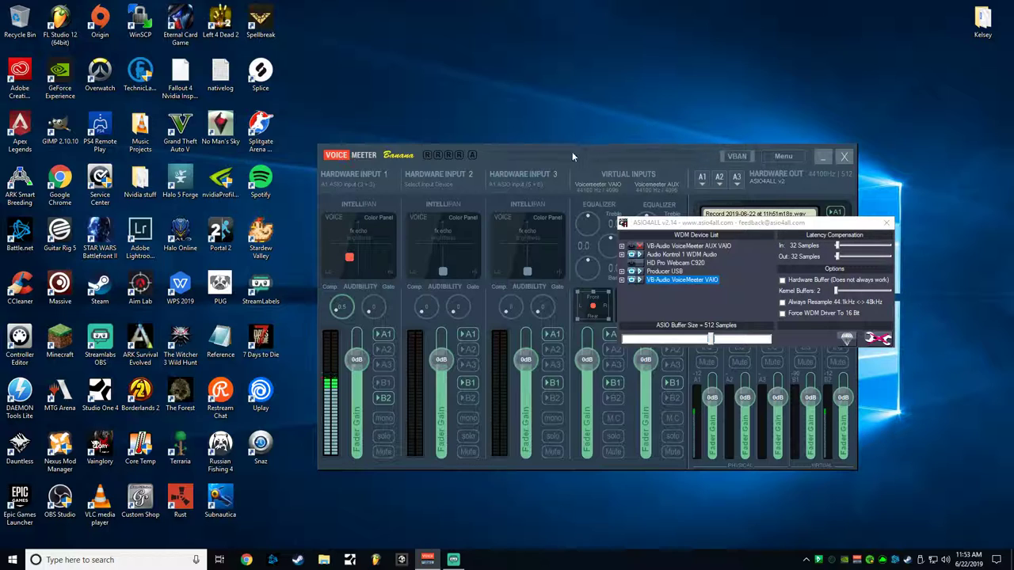
left_click_drag(846, 225, 674, 16)
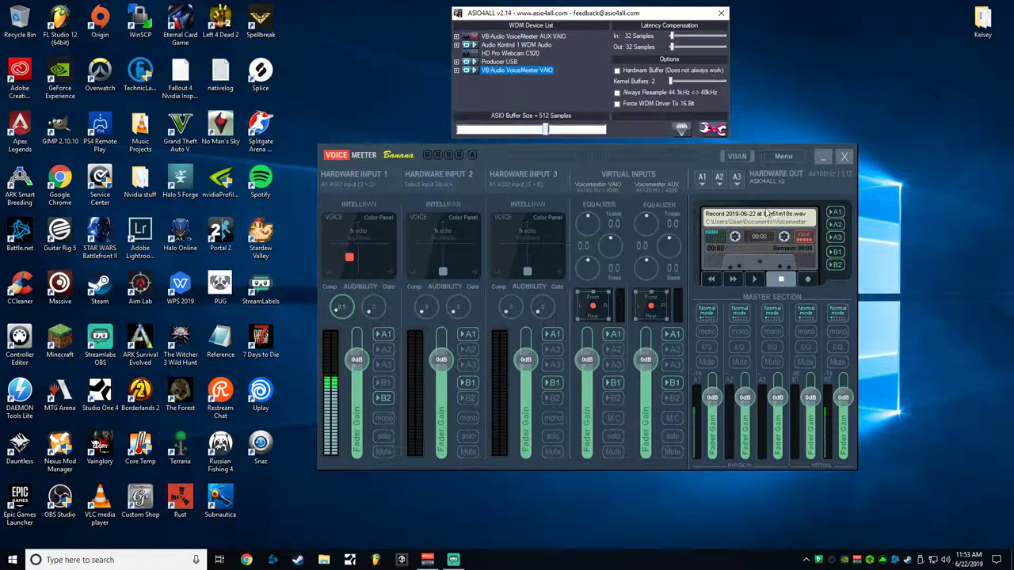
left_click(701, 181)
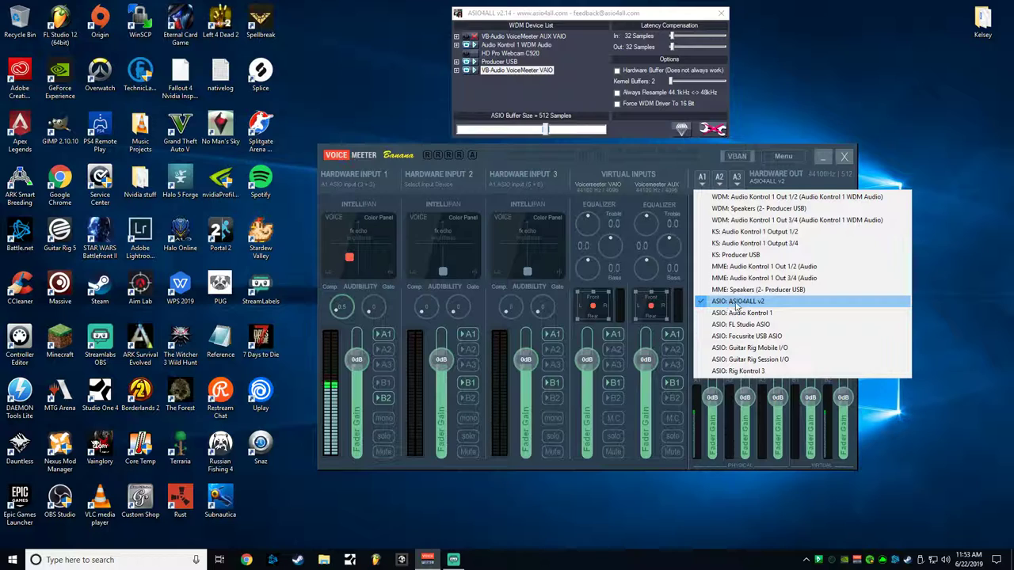
left_click(664, 156)
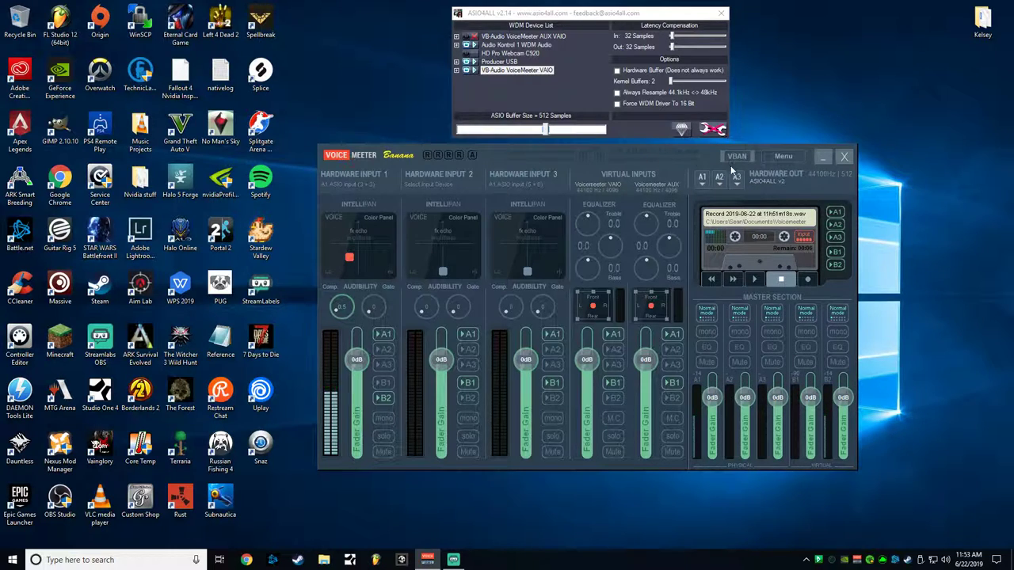
left_click(807, 560)
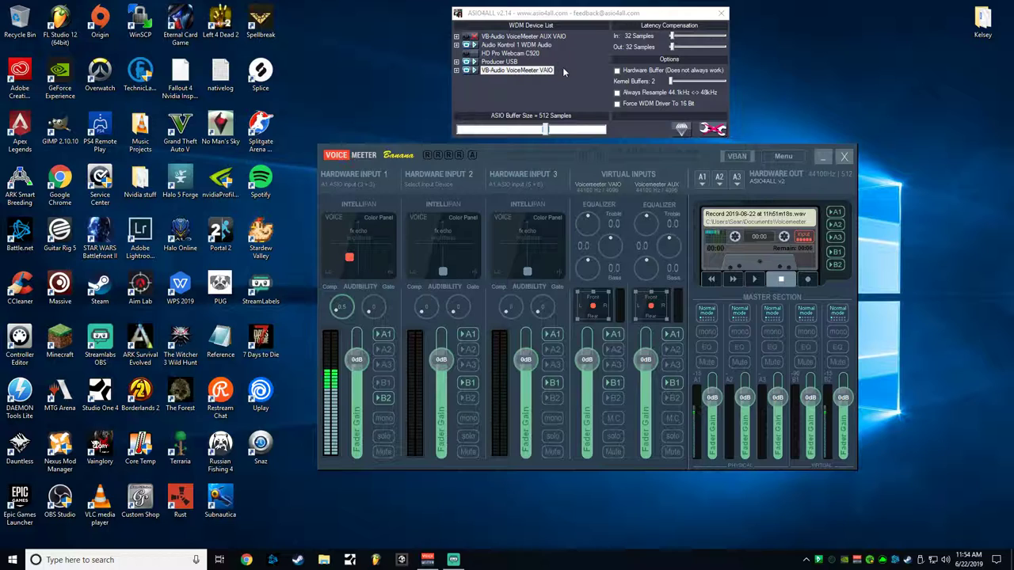
- Move the ASIO4ALL panel back over the mixer, keeping its advanced view
left_click_drag(578, 17, 517, 278)
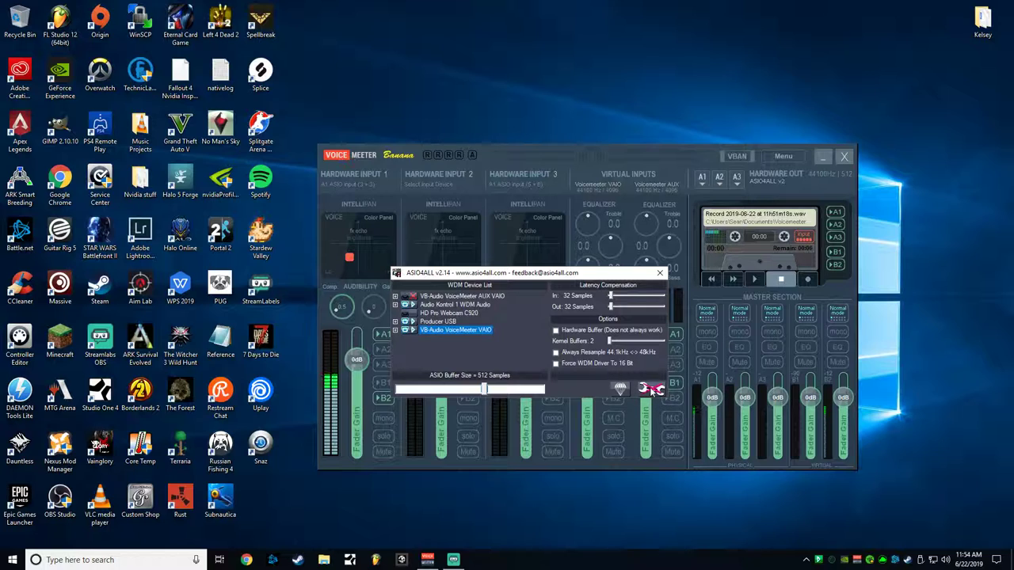
left_click(648, 390)
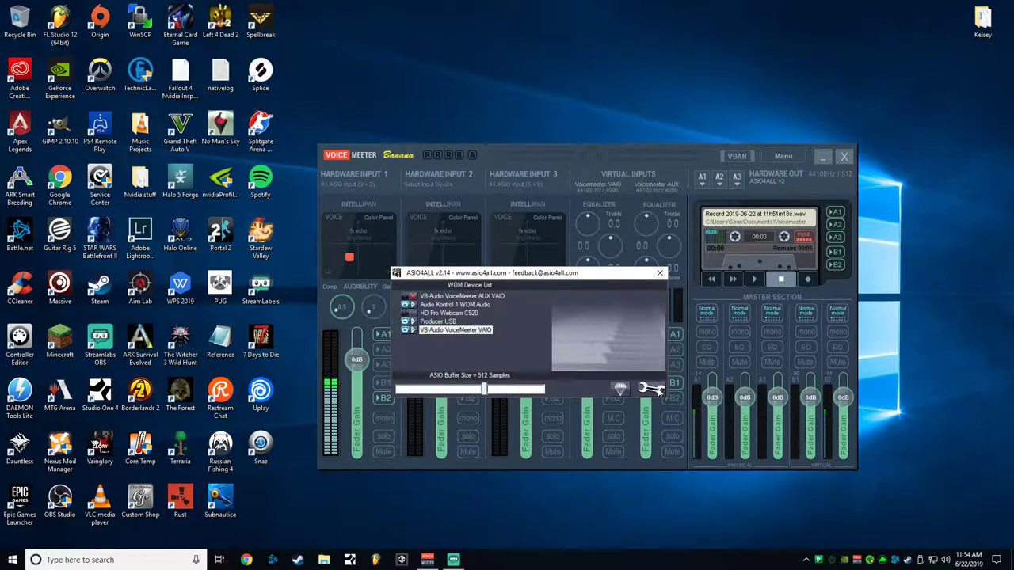
left_click(650, 389)
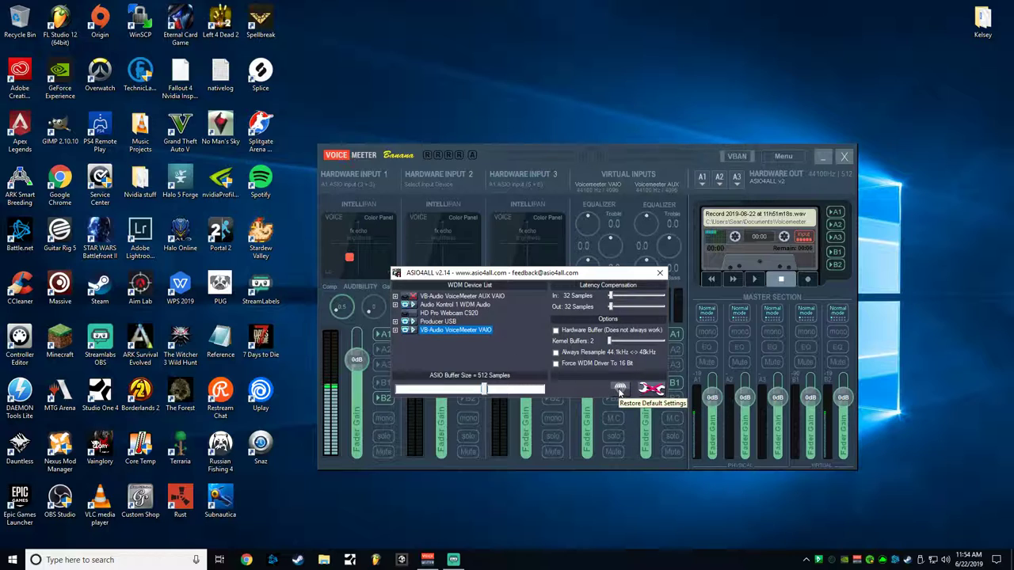
- Inspect the formats of VoiceMeeter AUX VAIO, Audio Kontrol 1, Producer USB and VoiceMeeter VAIO
left_click(396, 297)
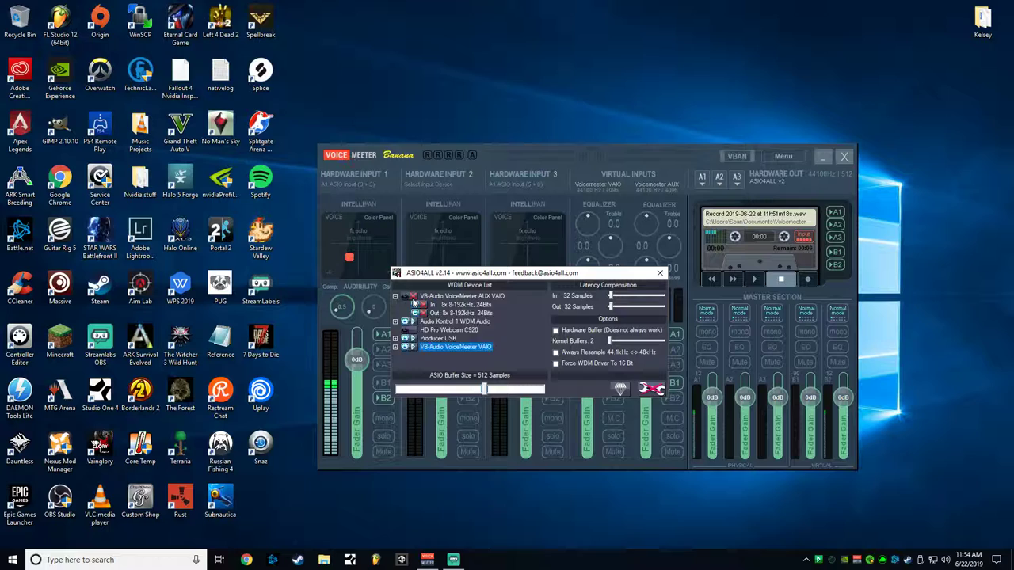
left_click(395, 297)
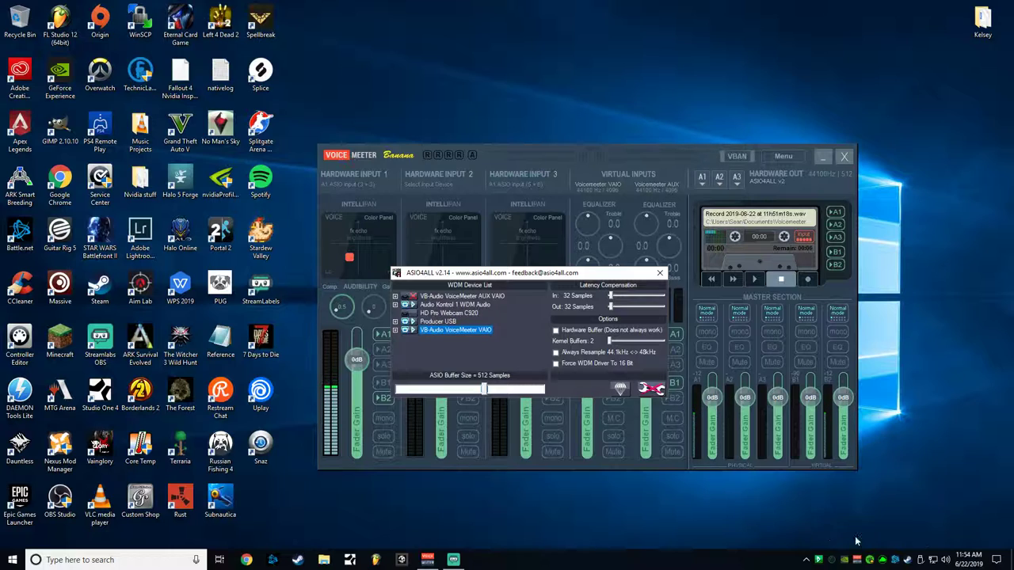
left_click(396, 305)
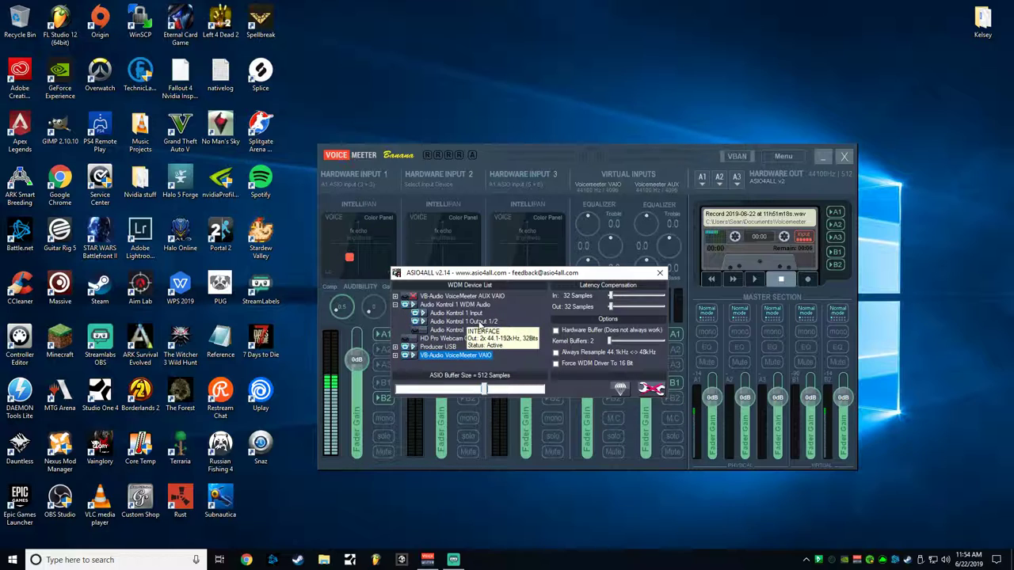
left_click(396, 305)
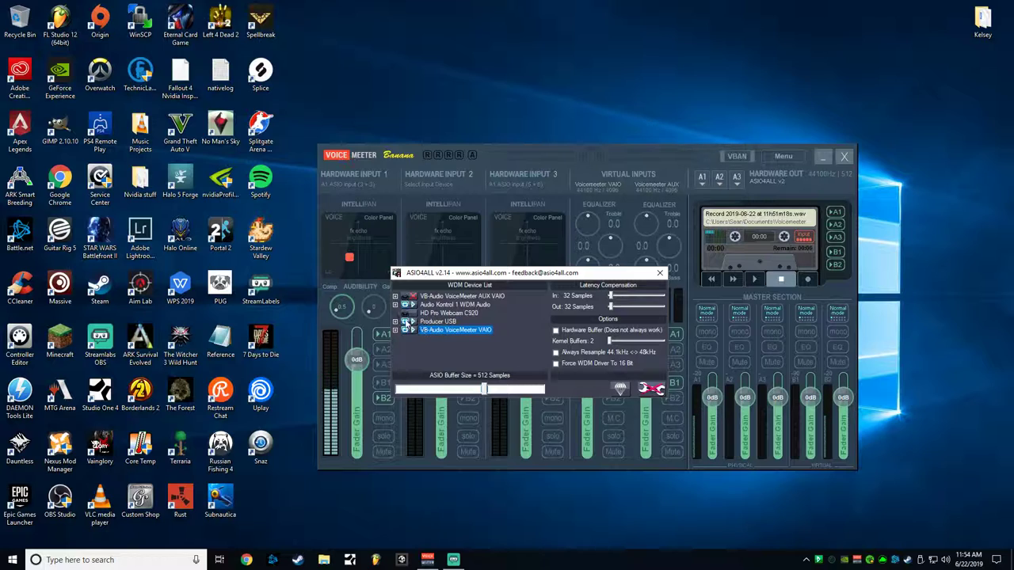
left_click(396, 321)
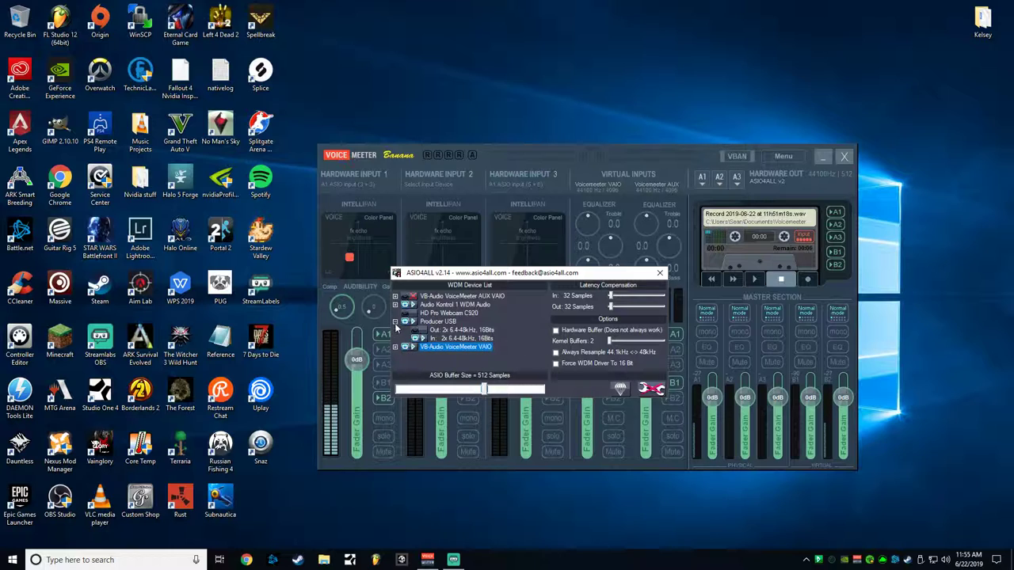
left_click(395, 323)
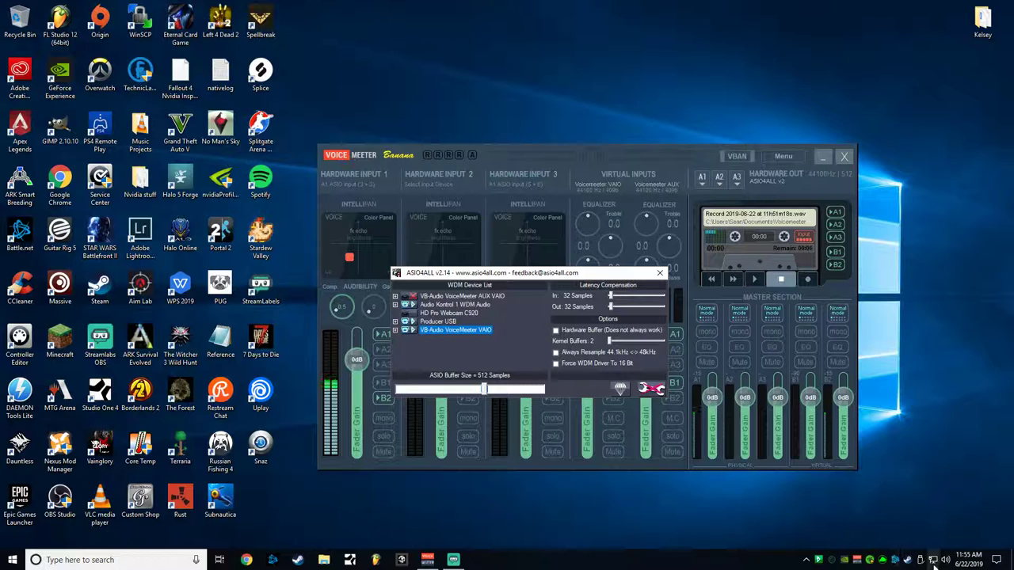
left_click(396, 331)
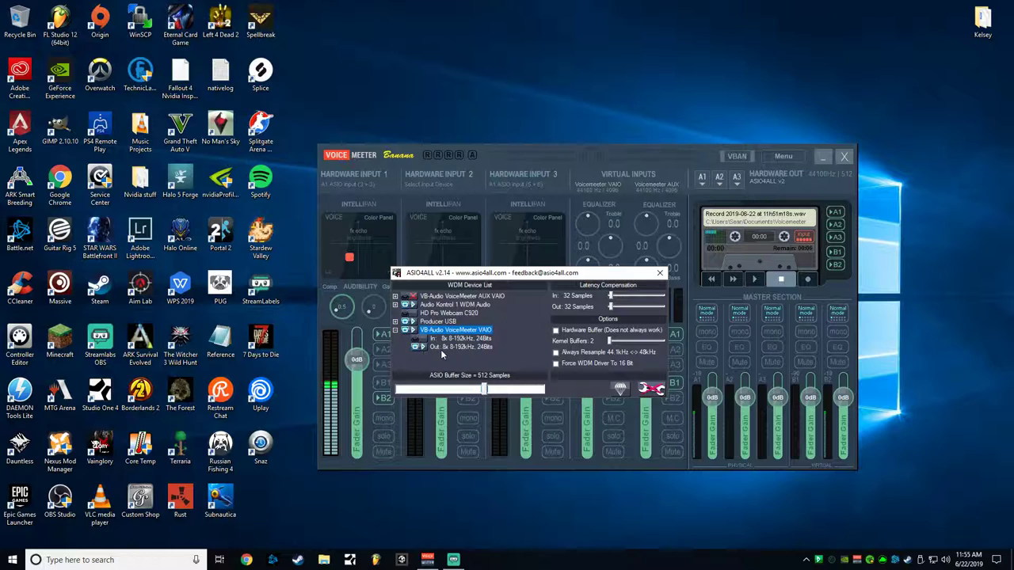
left_click(396, 331)
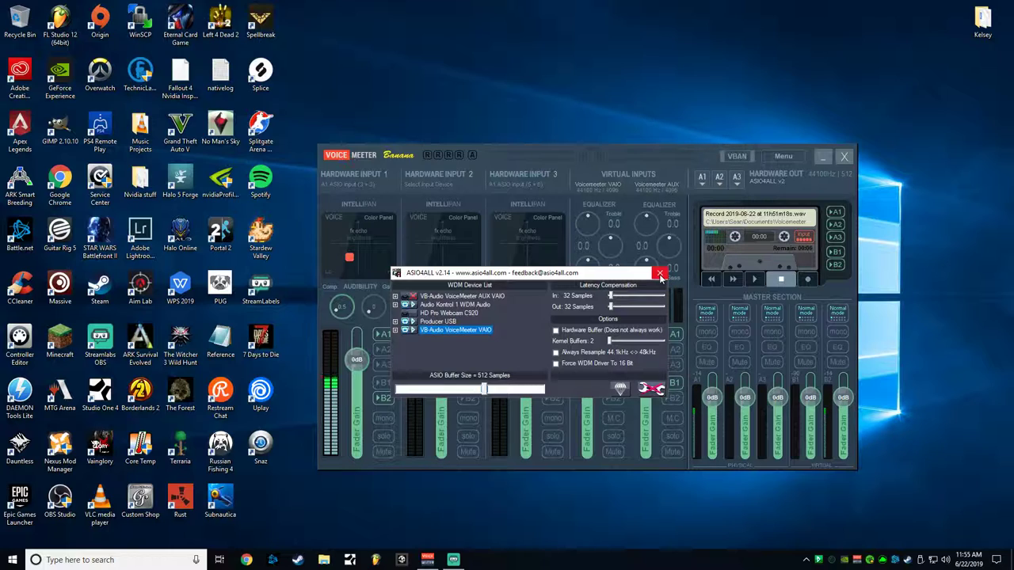
- Close ASIO4ALL and bring up Voicemeeter's System Settings / Options window
left_click(660, 275)
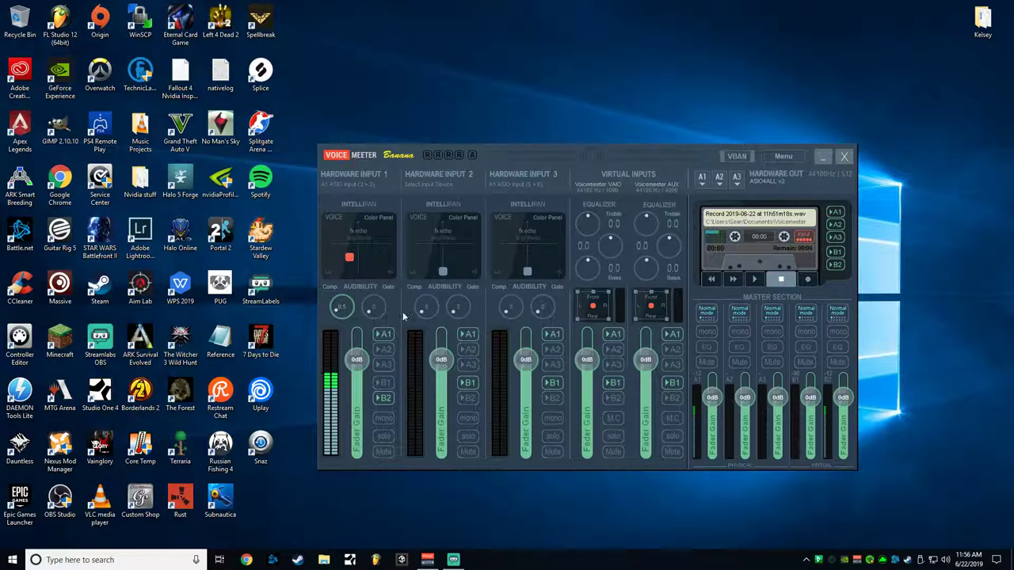
left_click(783, 156)
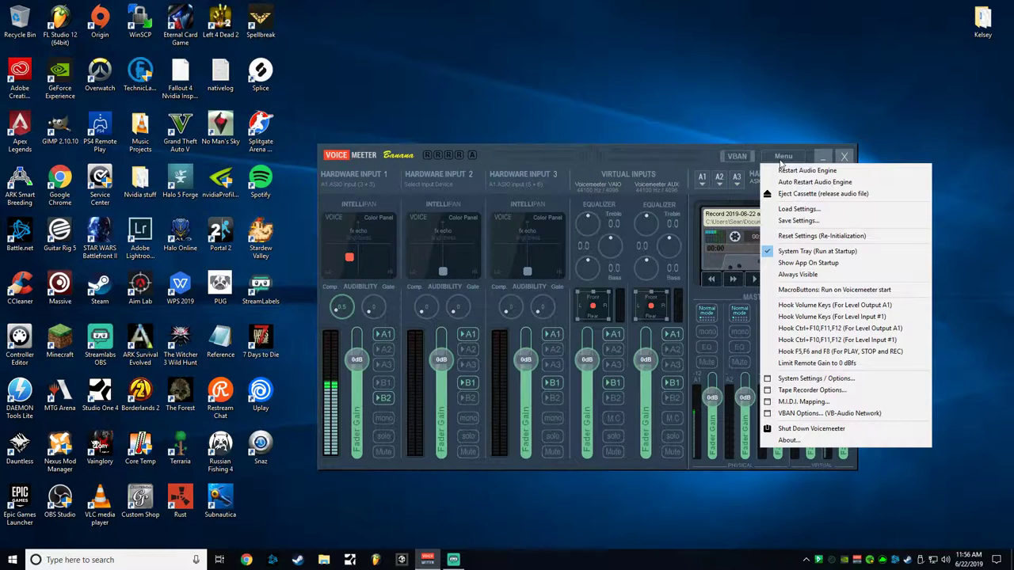
left_click(800, 378)
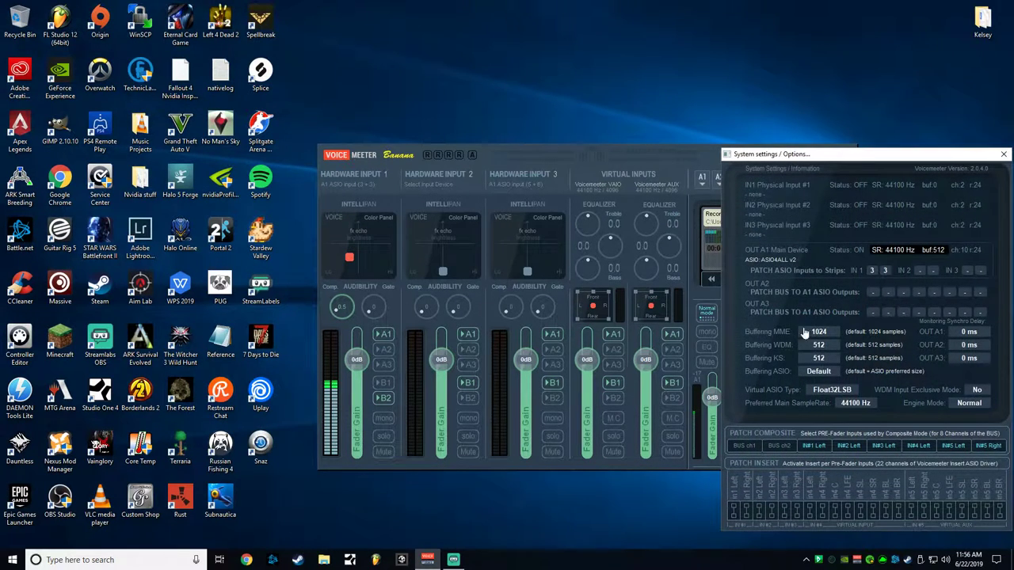
- Patch ASIO input 3 to both Hardware Input 1 channels and set Input 2 to '-'
left_click(873, 271)
left_click(919, 271)
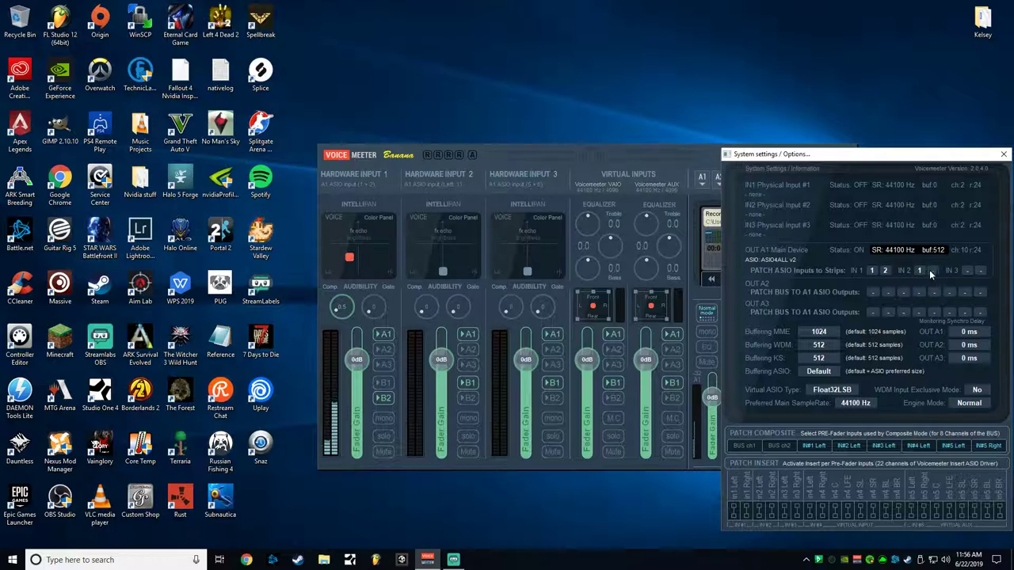
left_click(919, 271)
left_click(933, 271)
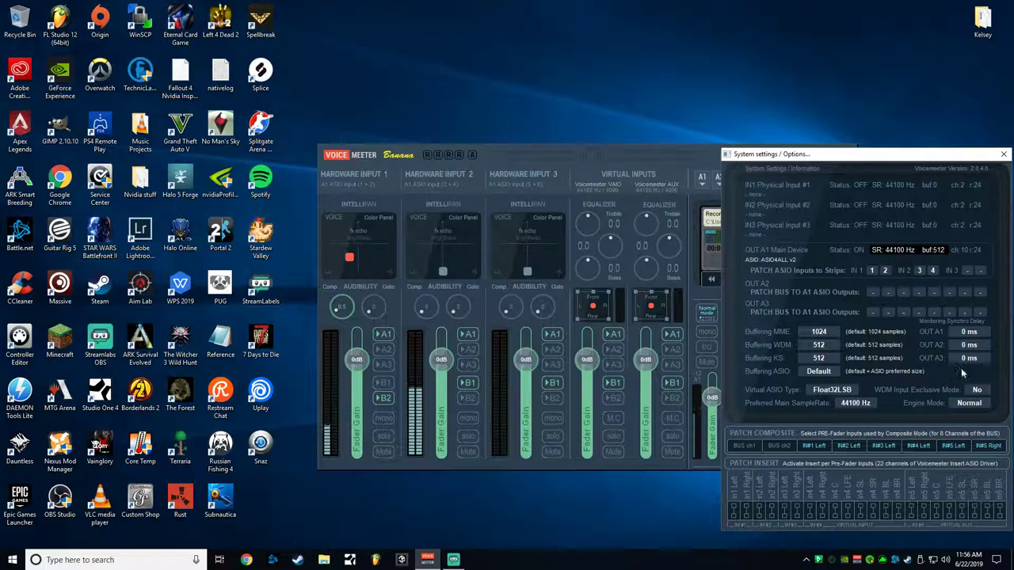
left_click(872, 271)
left_click(874, 271)
left_click(885, 270)
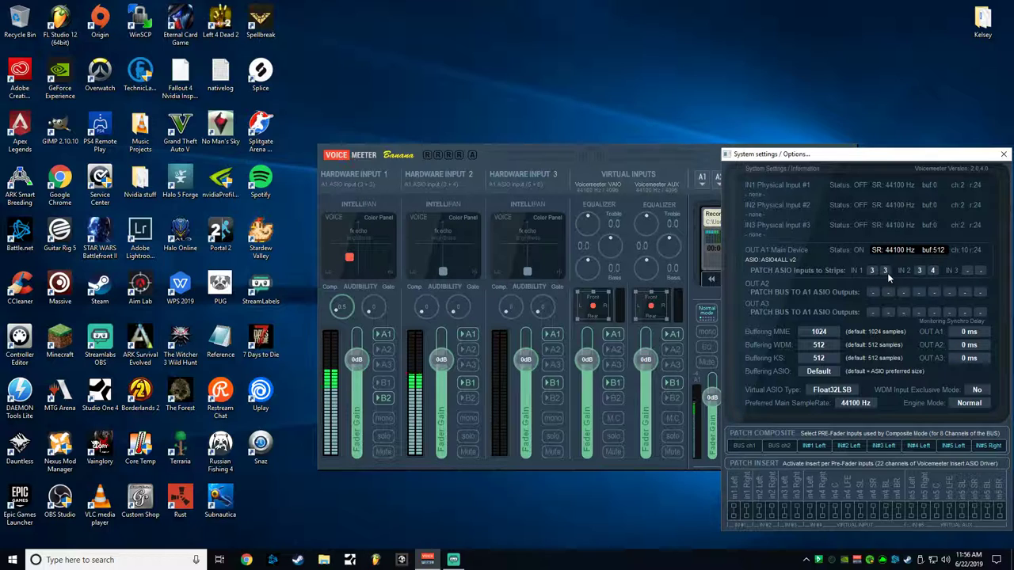
left_click(919, 271)
left_click(934, 271)
left_click(934, 272)
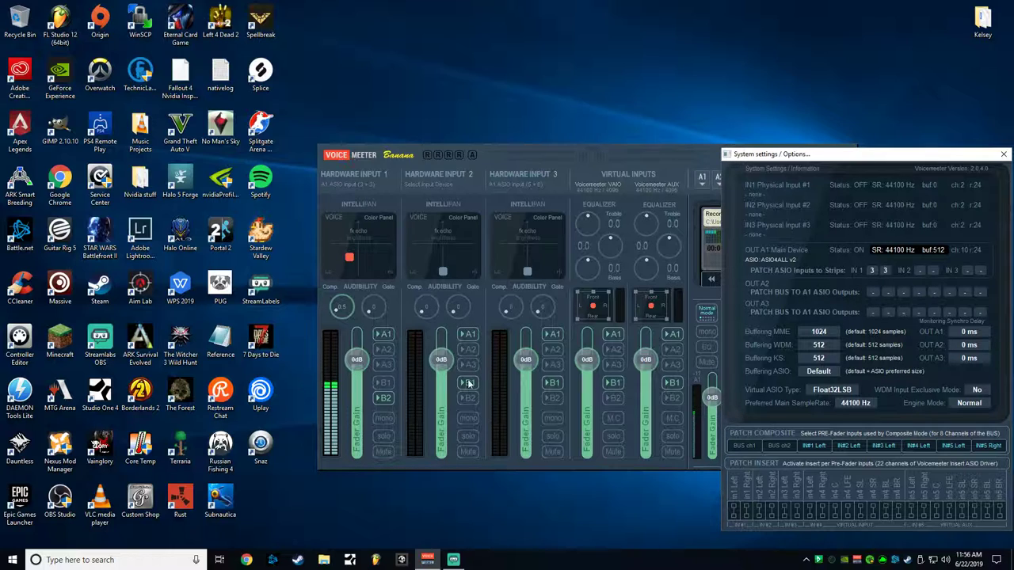
left_click(384, 420)
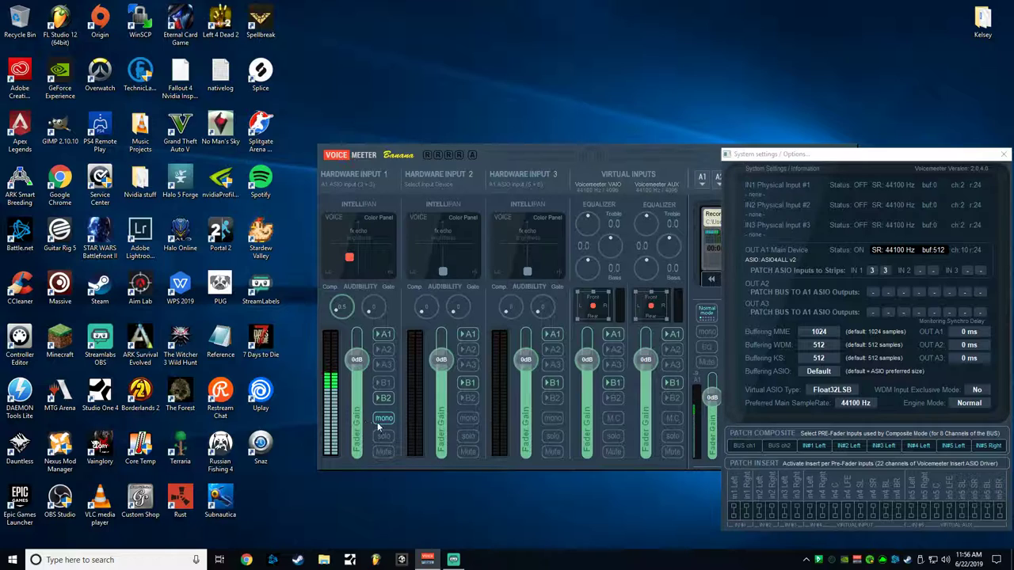
left_click(384, 420)
- Close System Settings and reset Hardware Input 1's Intellipan and Comp to defaults
left_click(1005, 156)
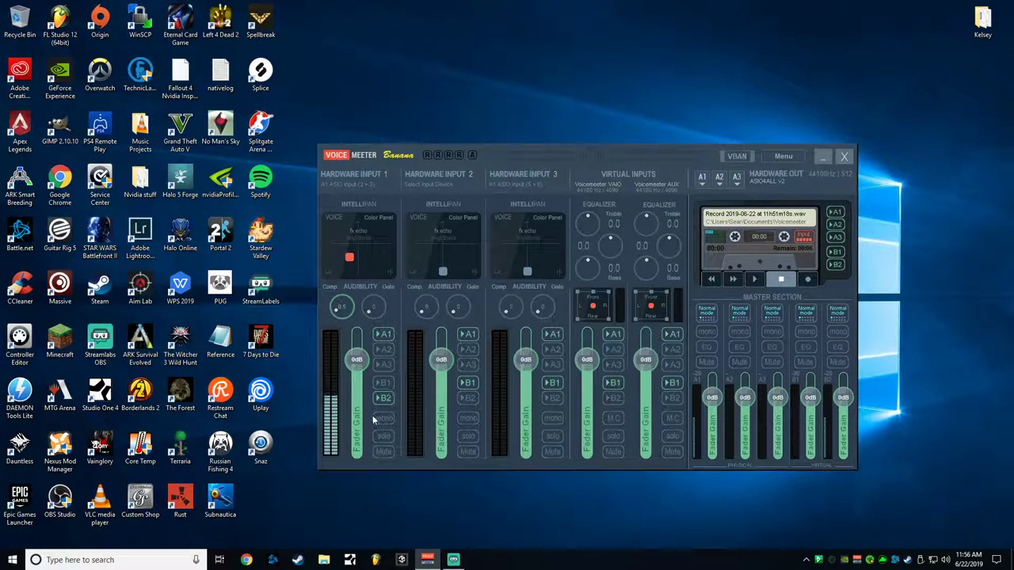
double_click(342, 307)
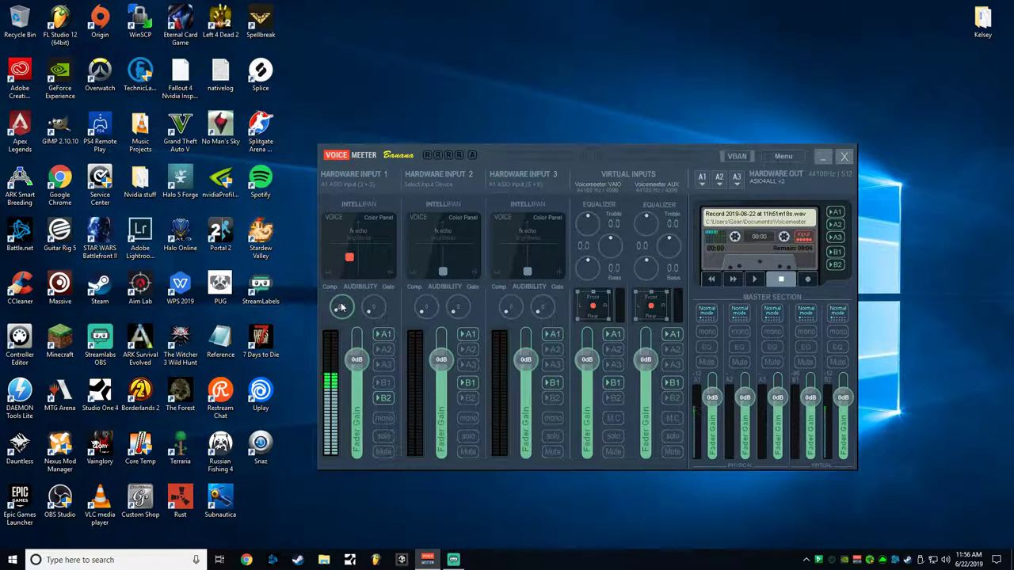
double_click(349, 257)
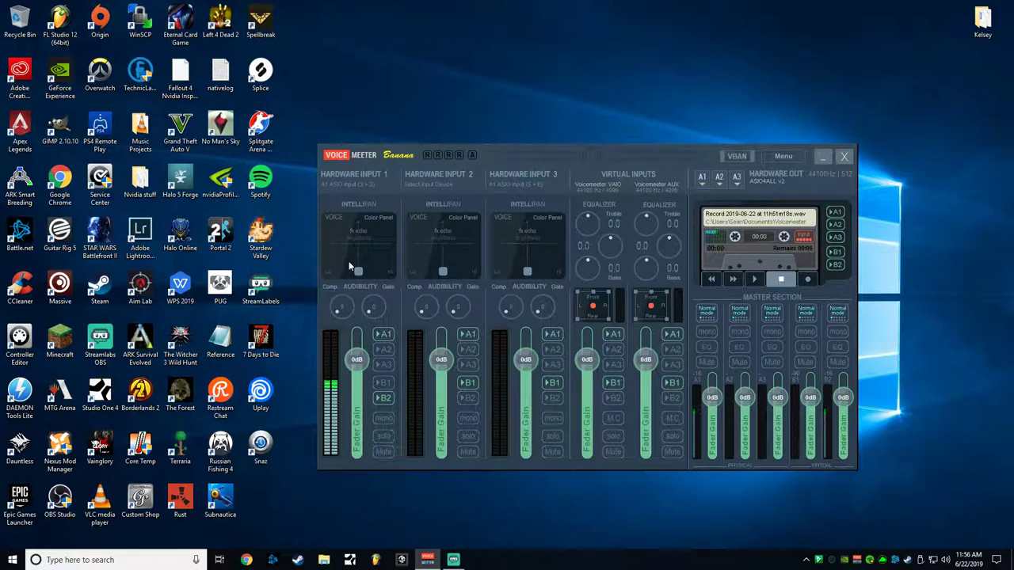
- Leave Hardware Input 1's B2 send switched on
left_click(383, 398)
left_click(383, 400)
left_click(385, 398)
left_click(381, 400)
left_click(383, 399)
right_click(944, 561)
left_click(927, 483)
left_click_drag(424, 138, 369, 138)
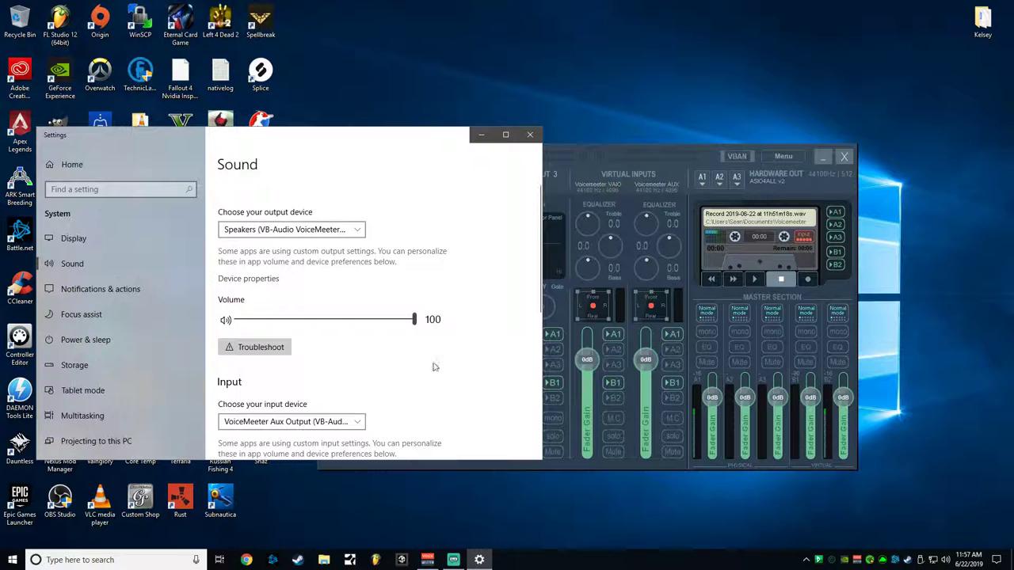
scroll(432, 367, "down", 3)
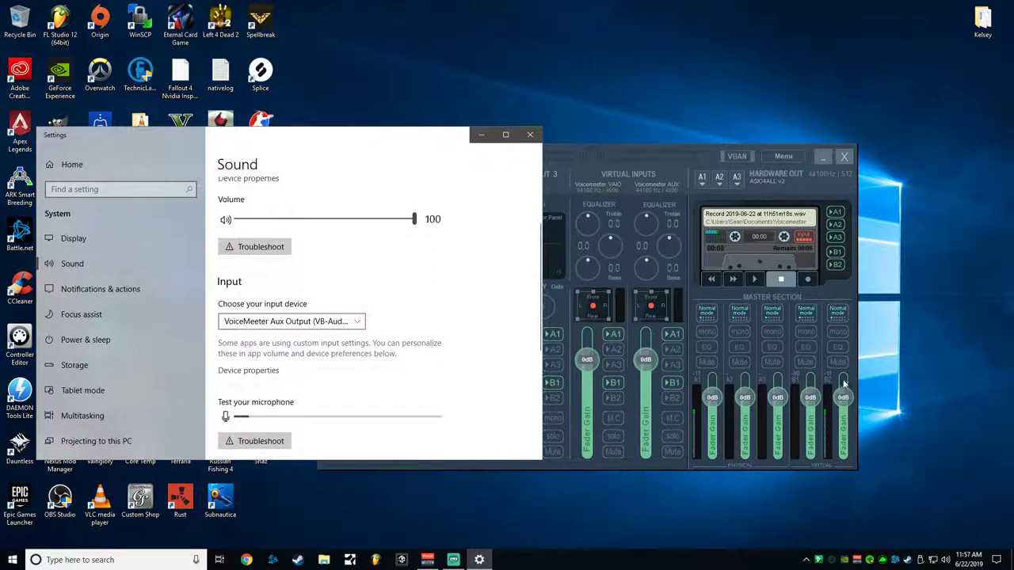
left_click(530, 135)
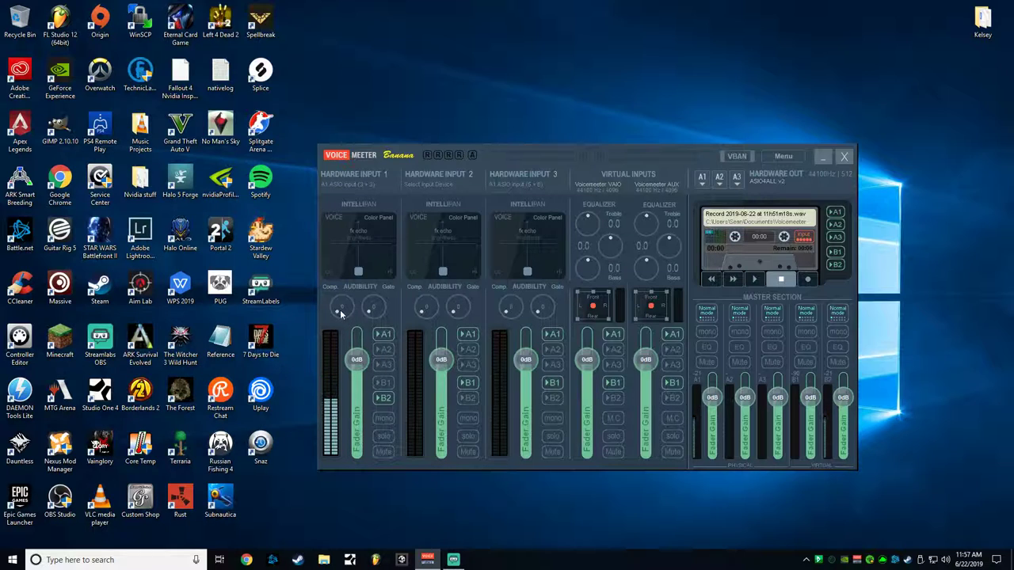
- Raise Hardware Input 1's Comp to about 0.5 and move its Intellipan point up-left
left_click_drag(340, 316, 336, 311)
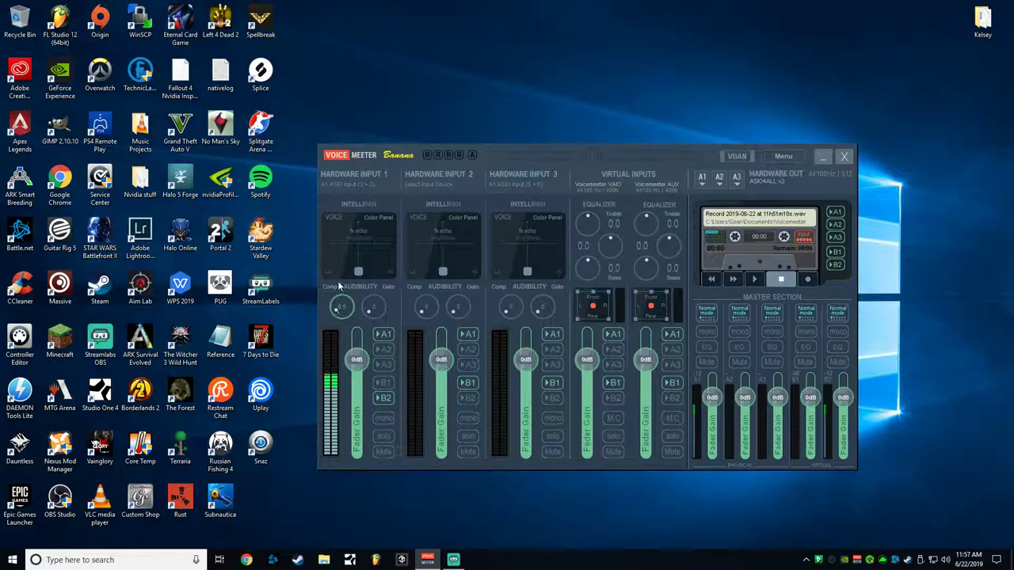
left_click_drag(358, 271, 347, 259)
- Settle Hardware Input 1's Comp at a moderate level and lower its Gate to a small value
left_click_drag(342, 313, 346, 290)
mouse_move(344, 290)
left_mouse_down()
mouse_move(317, 309)
mouse_move(350, 307)
left_mouse_up()
scroll(371, 309, "down", 5)
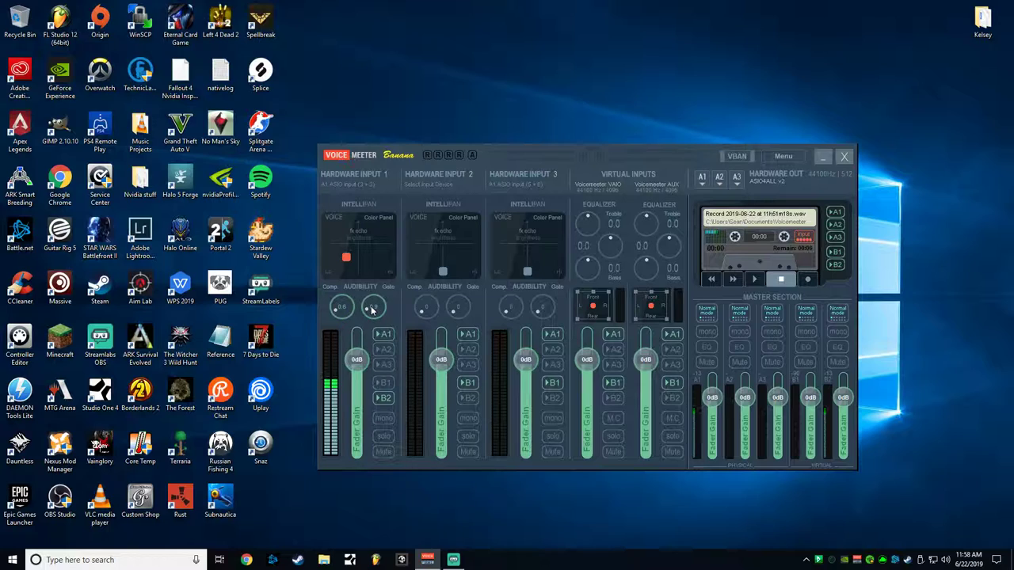
left_click_drag(370, 308, 367, 303)
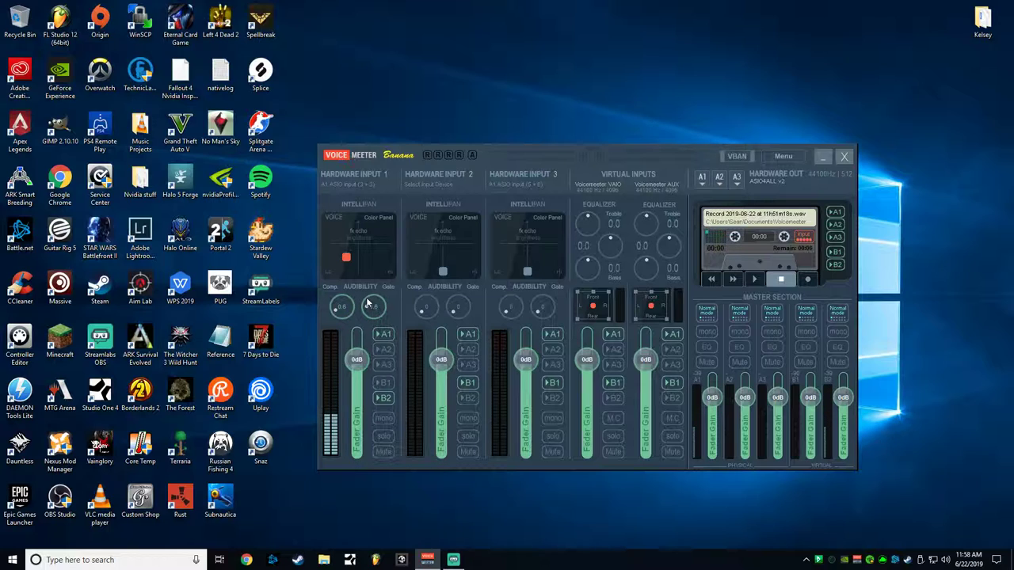
scroll(374, 307, "down", 2)
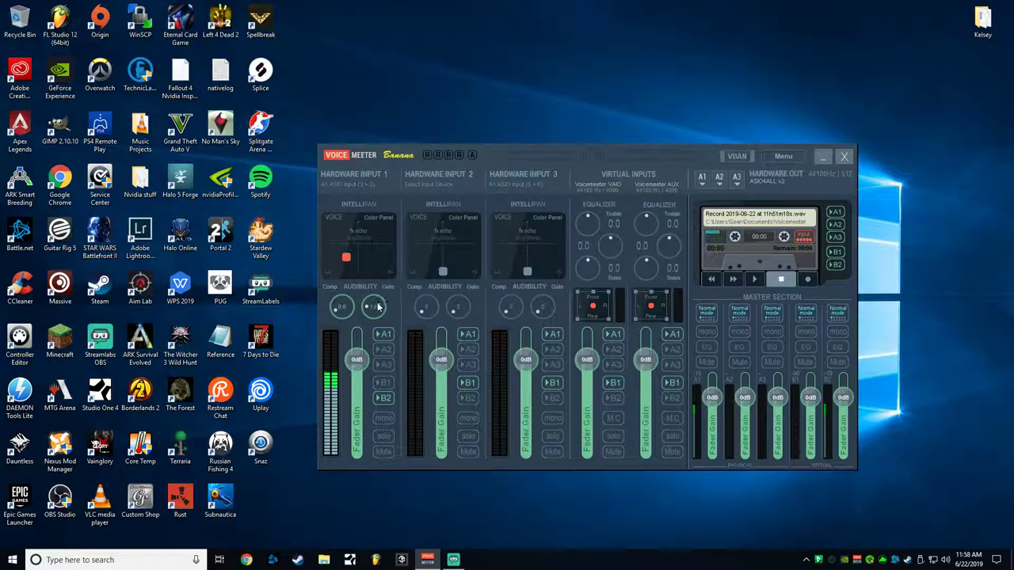